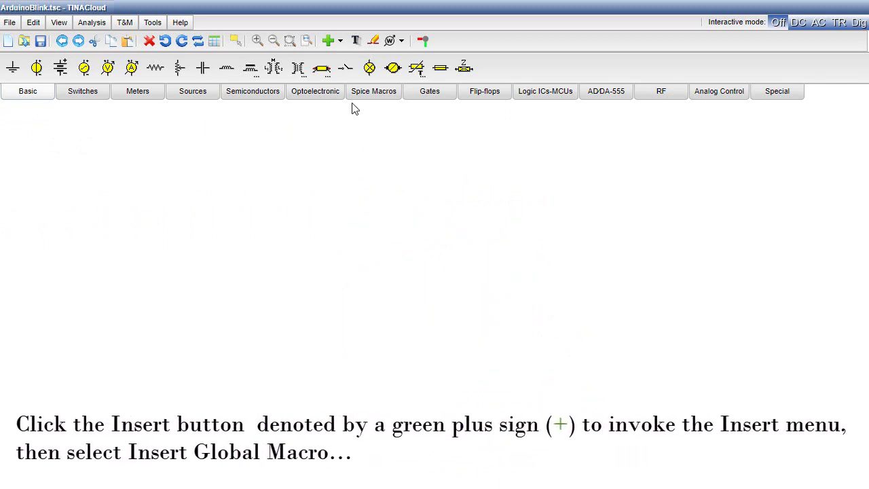
# Insert the Arduino Uno global macro (U1, ATMEGA328P) into the empty ArduinoBlink.tsc schematic.
pyautogui.click(343, 45)
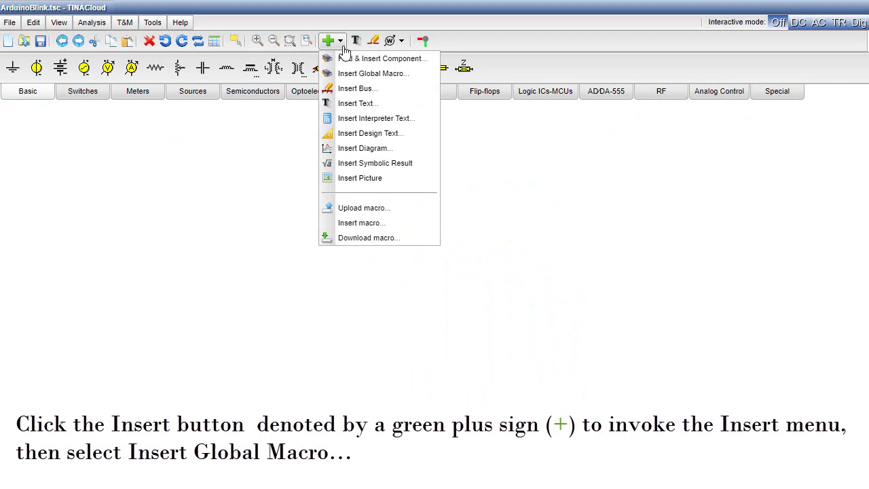
pyautogui.click(362, 76)
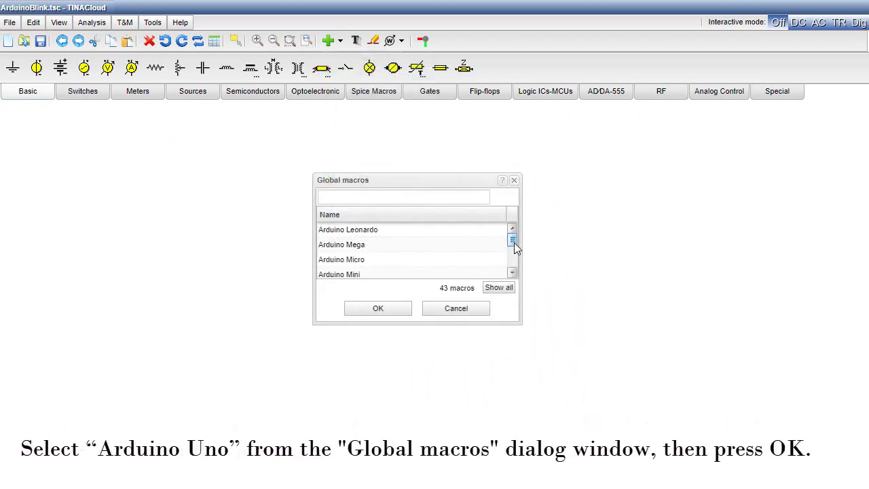
pyautogui.scroll(-3, 514, 248)
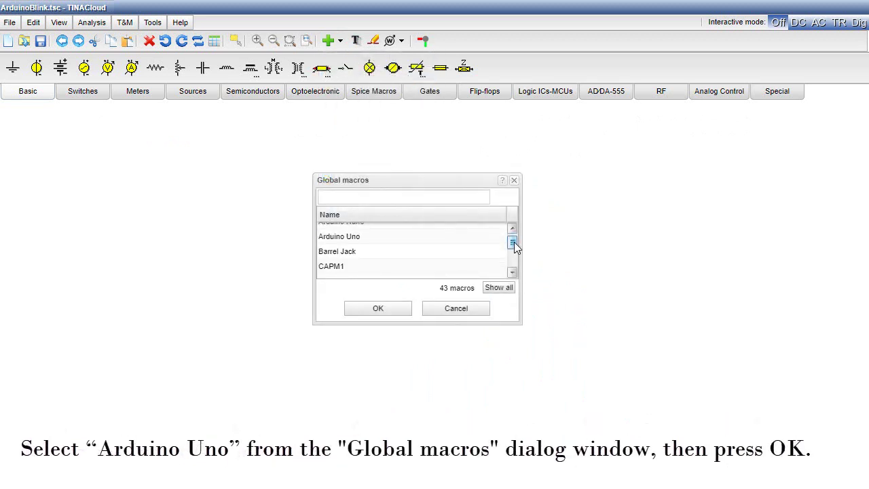
pyautogui.click(400, 241)
pyautogui.click(400, 241)
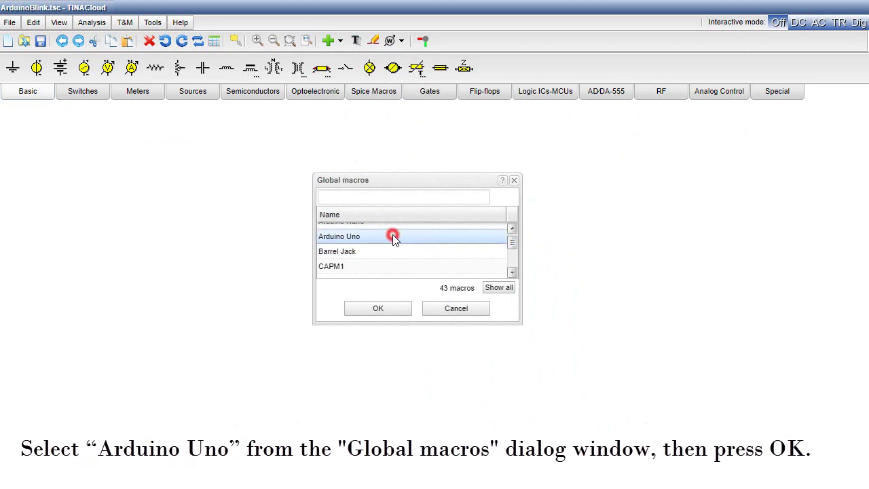
pyautogui.click(378, 311)
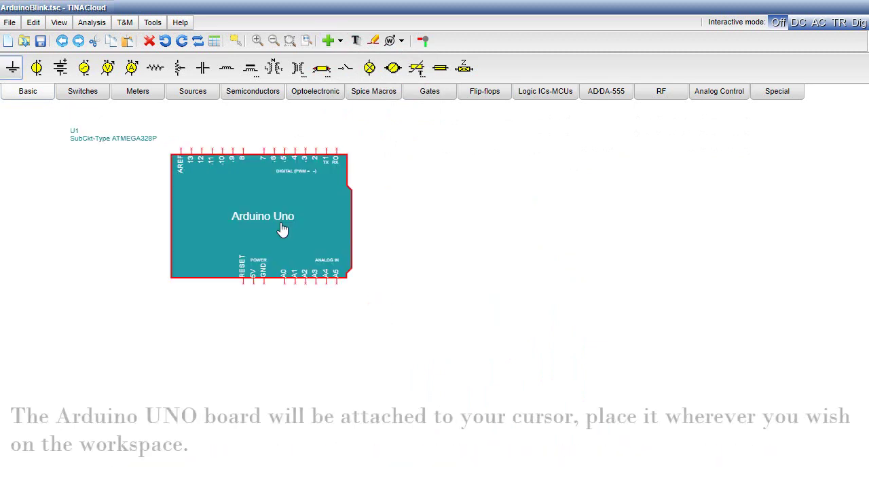
# Place the Arduino Uno, then add voltage source VS15 and a ground wired to its 5V and GND pins.
pyautogui.moveTo(155, 146); pyautogui.dragTo(222, 294)
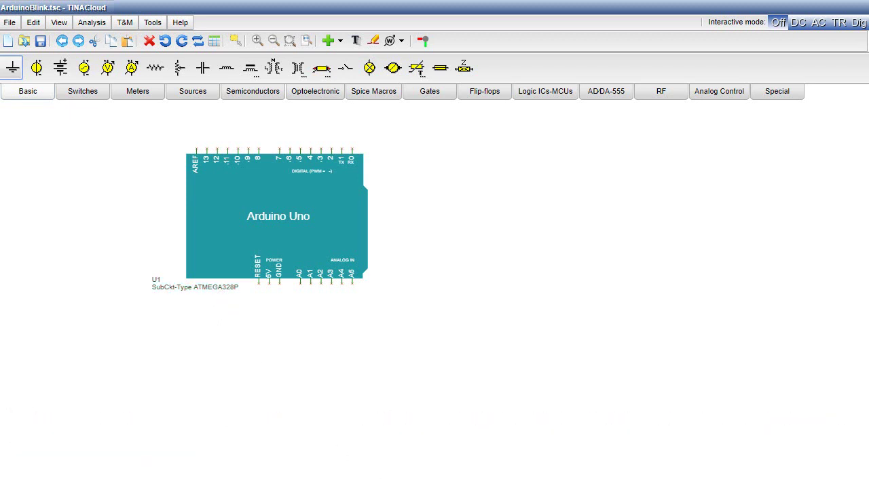
pyautogui.click(38, 72)
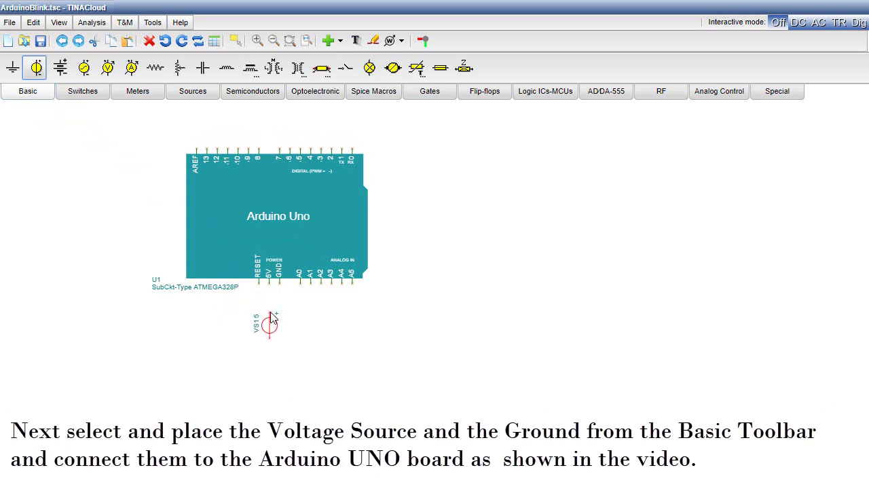
pyautogui.click(269, 322)
pyautogui.click(11, 73)
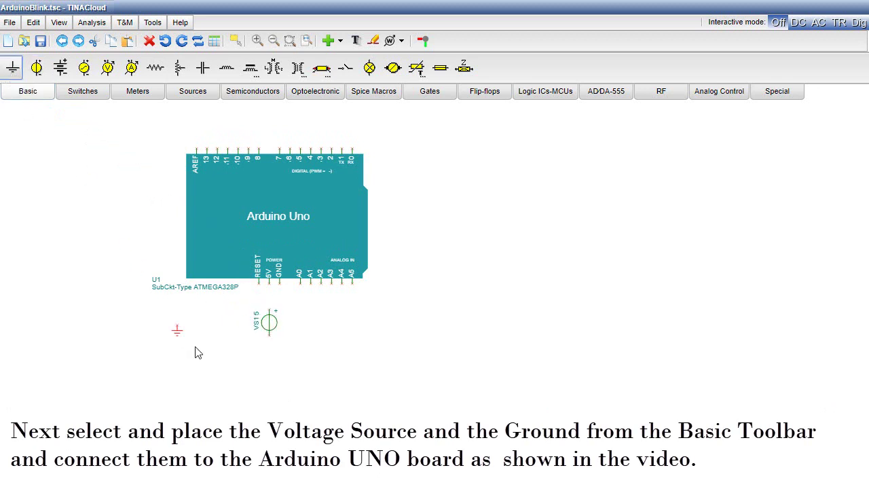
pyautogui.click(269, 356)
pyautogui.moveTo(269, 288); pyautogui.dragTo(269, 351)
pyautogui.moveTo(278, 283)
pyautogui.mouseDown()
pyautogui.moveTo(279, 342)
pyautogui.moveTo(270, 346)
pyautogui.mouseUp()
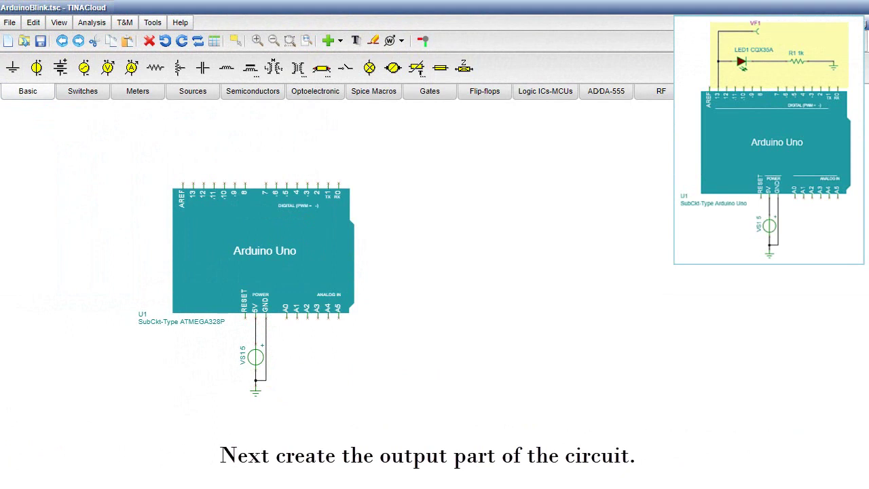
# Place a plain LED, LED1, from the Optoelectronic components above the Arduino board.
pyautogui.click(322, 91)
pyautogui.click(37, 69)
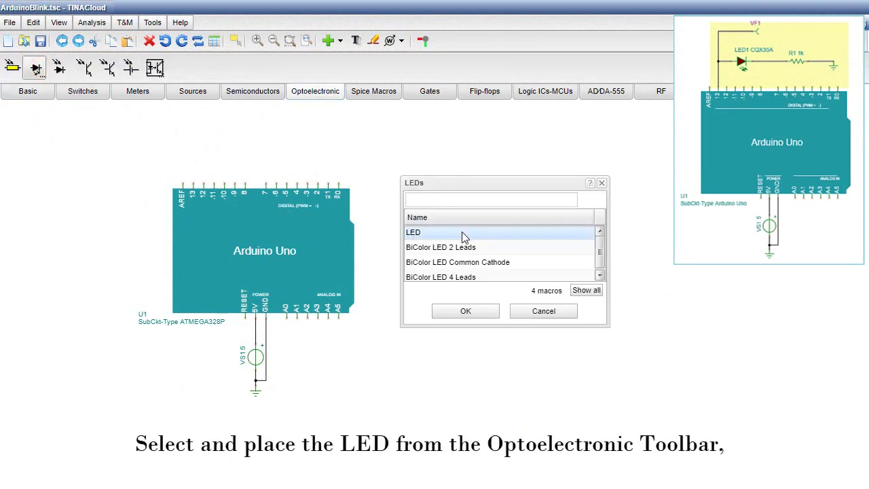
pyautogui.click(462, 232)
pyautogui.click(465, 311)
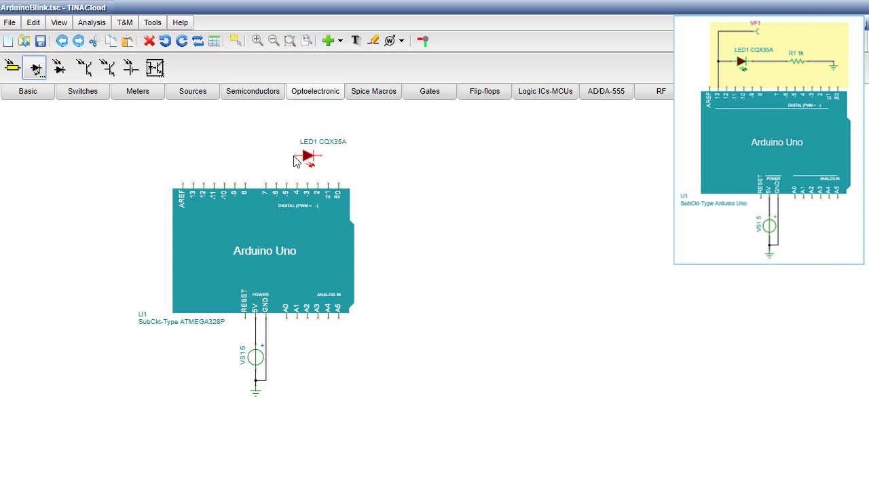
pyautogui.click(220, 158)
# Place 1k resistor R1 right of the LED, with a ground right of R1.
pyautogui.click(27, 91)
pyautogui.click(156, 67)
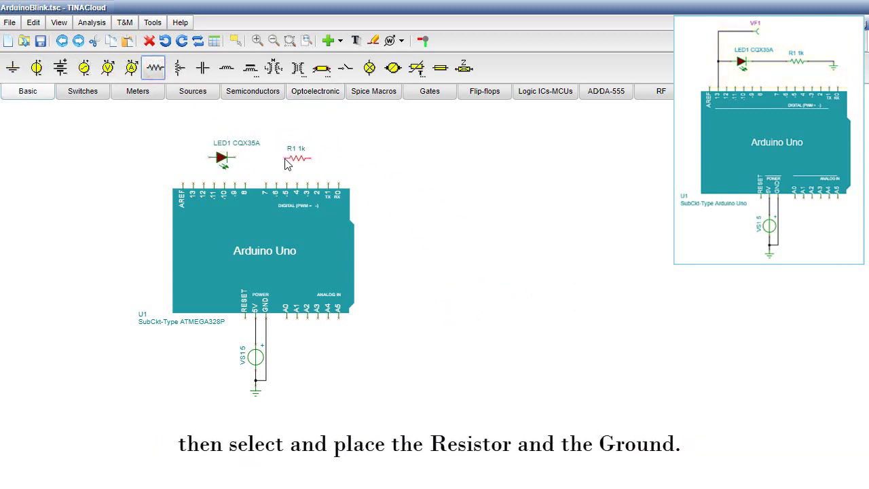
pyautogui.click(295, 161)
pyautogui.click(12, 68)
pyautogui.click(333, 160)
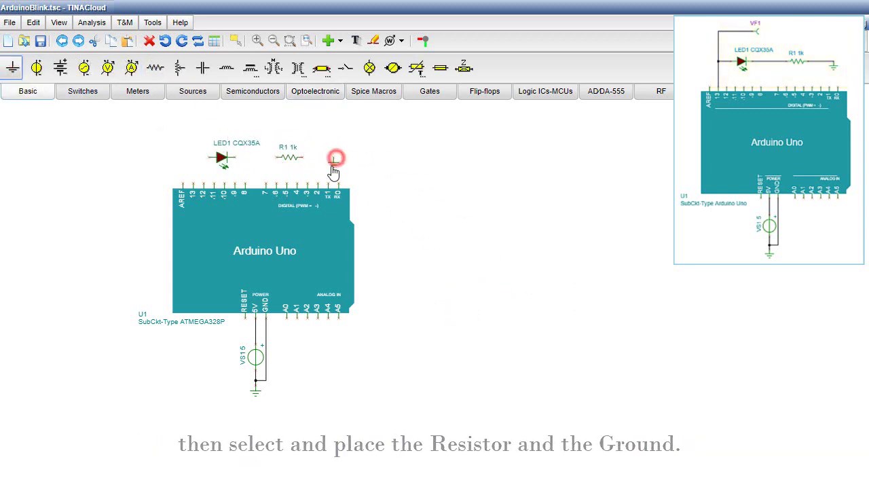
# Add voltage pin VF1 above the LED and wire the LED to pin 13, joining VF1 at the junction.
pyautogui.click(137, 91)
pyautogui.click(12, 68)
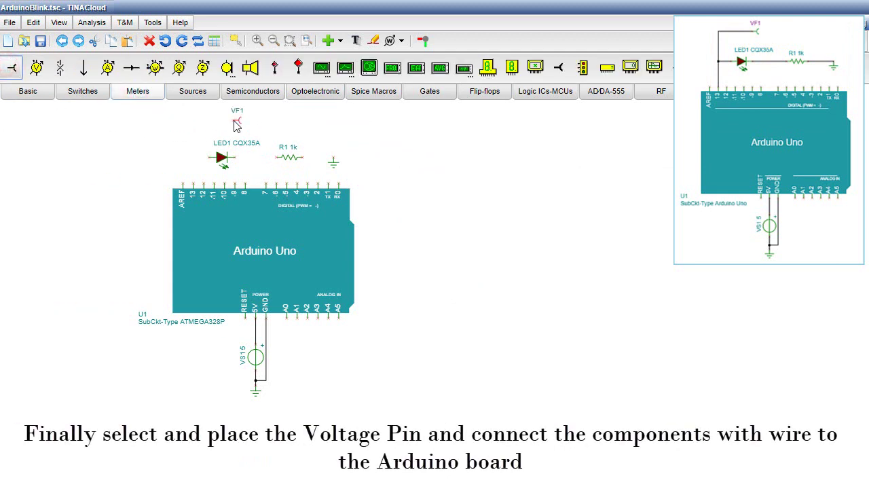
pyautogui.click(237, 122)
pyautogui.moveTo(208, 158)
pyautogui.mouseDown()
pyautogui.moveTo(193, 184)
pyautogui.moveTo(258, 161)
pyautogui.moveTo(333, 157)
pyautogui.mouseUp()
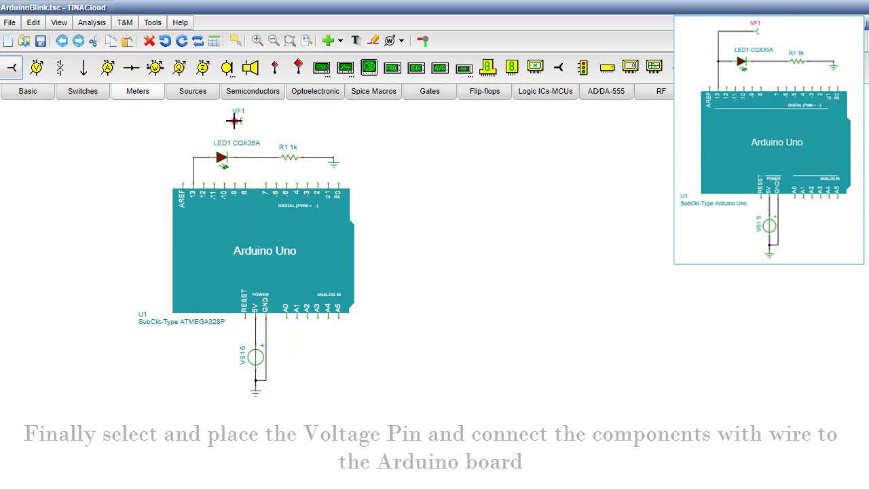
pyautogui.moveTo(234, 121); pyautogui.dragTo(193, 157)
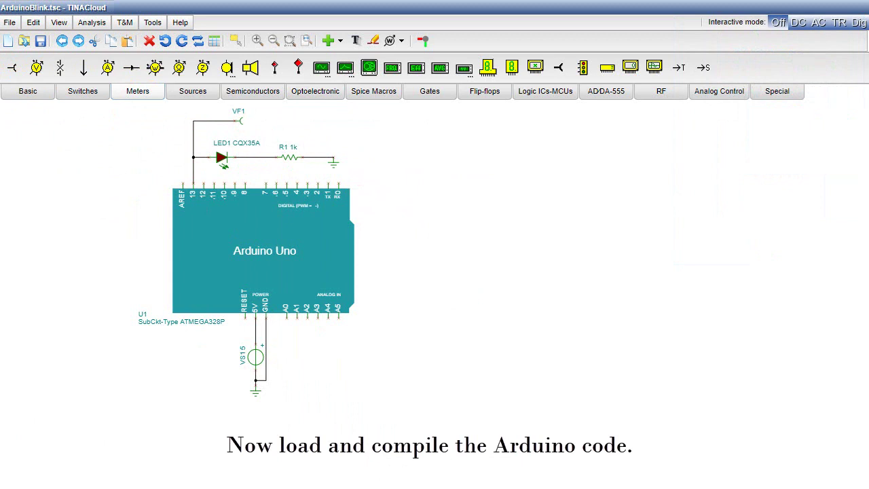
# Add the blink source file to the Arduino Uno's MCU code project in the MCU IDE.
pyautogui.click(290, 266)
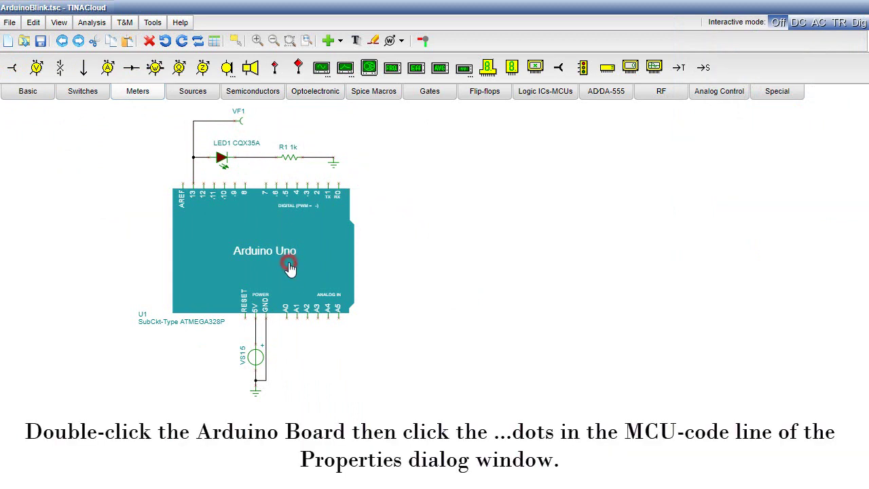
pyautogui.doubleClick(290, 266)
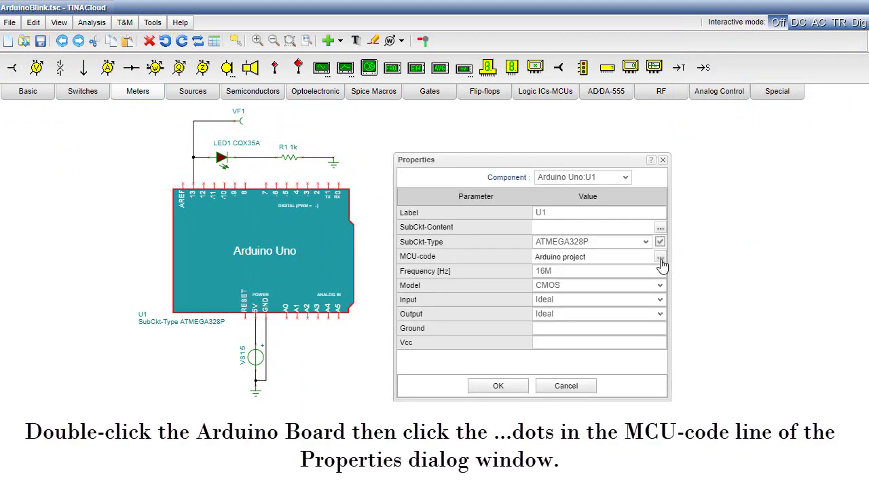
pyautogui.click(659, 259)
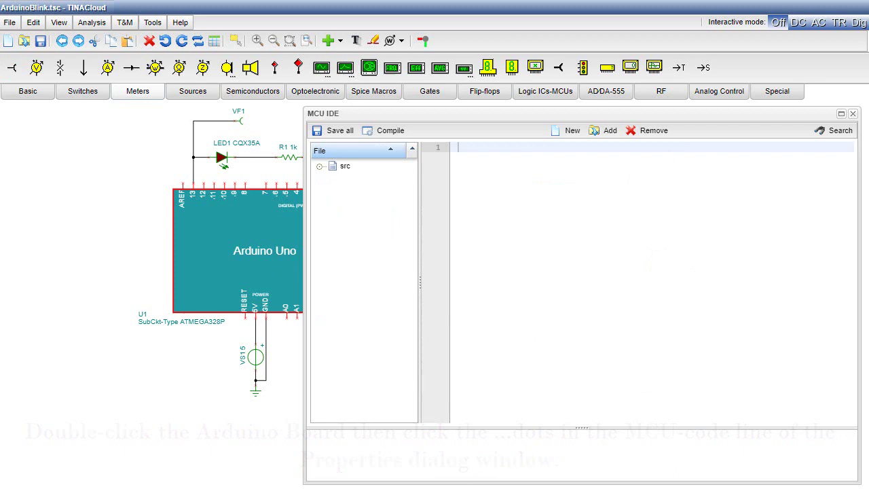
pyautogui.click(601, 136)
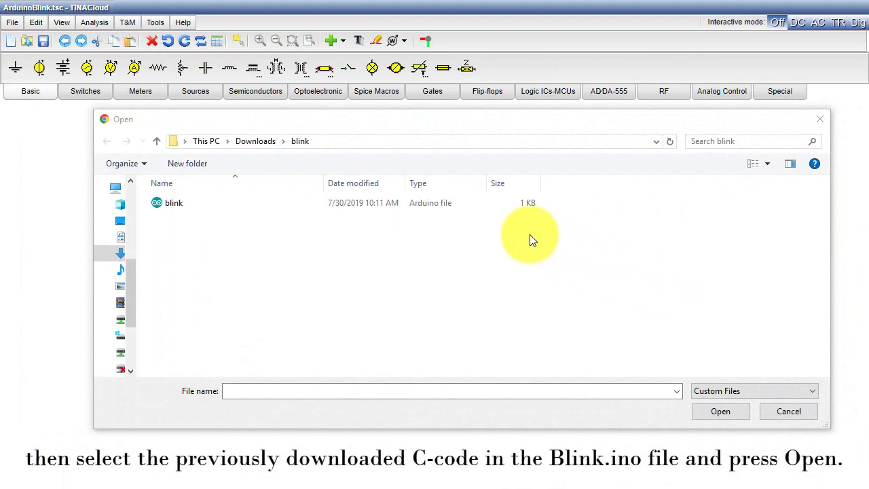
pyautogui.click(468, 207)
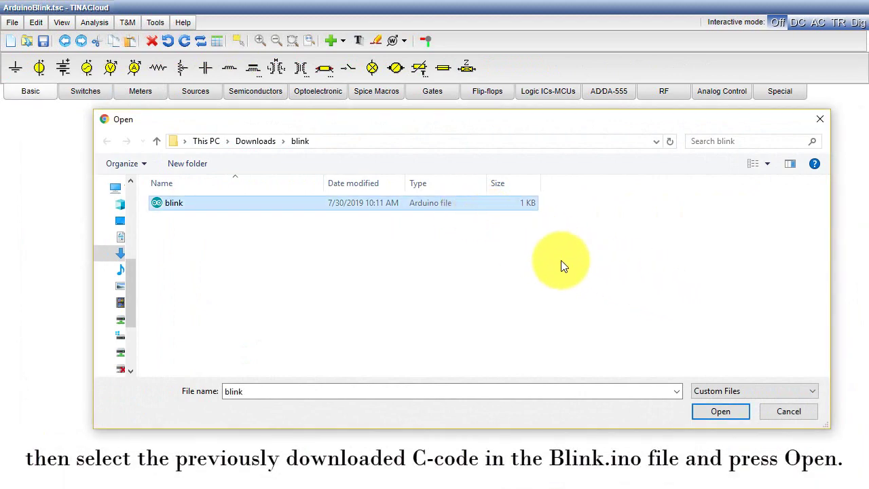
pyautogui.click(712, 415)
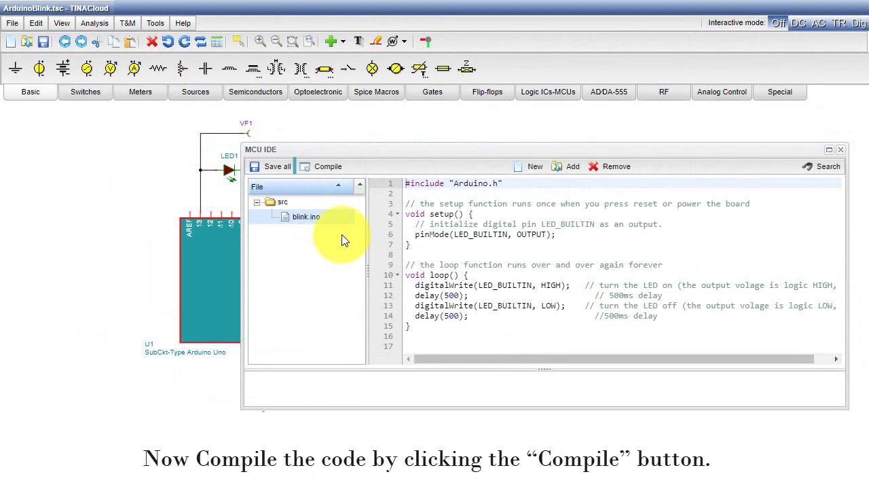
# Compile the blink sketch, save all files, and close the board's Properties with OK.
pyautogui.click(307, 168)
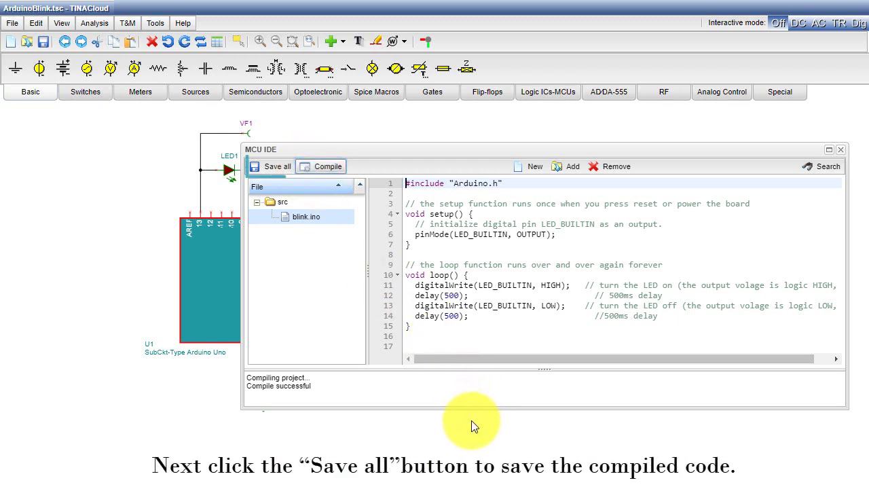
pyautogui.click(262, 166)
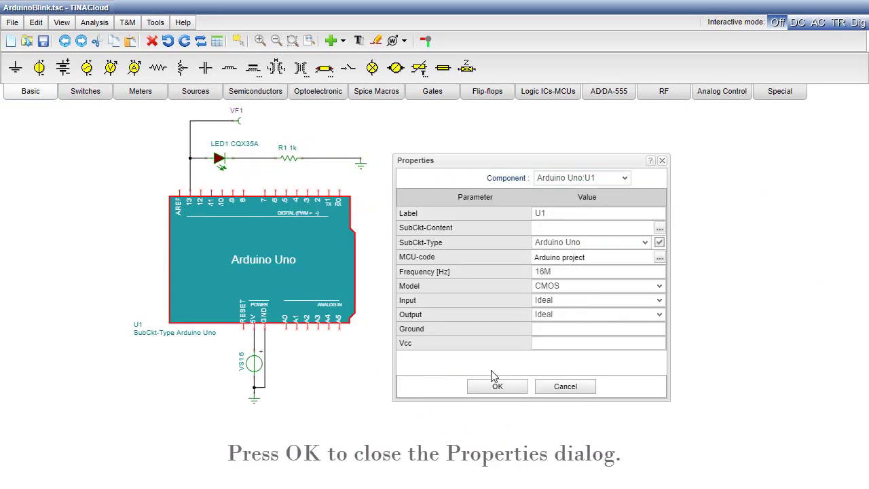
pyautogui.click(496, 392)
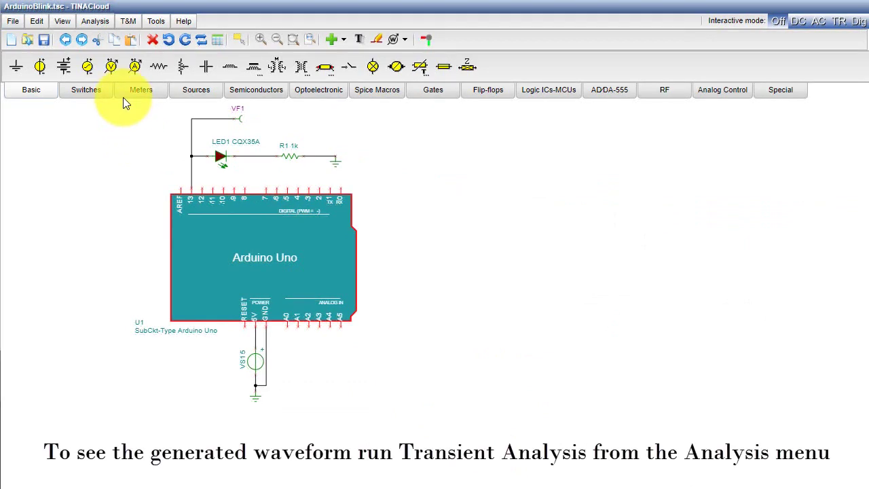
# Run a transient analysis with End display changed from 1u to 2 seconds.
pyautogui.click(96, 24)
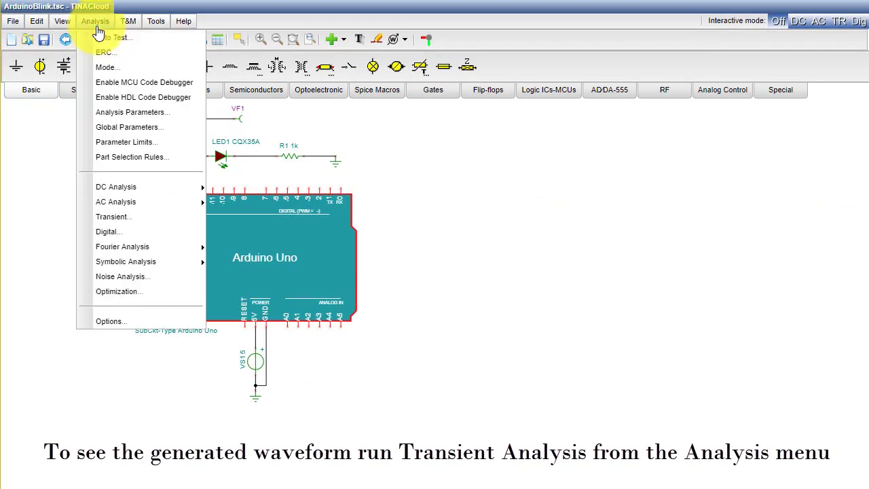
pyautogui.click(133, 217)
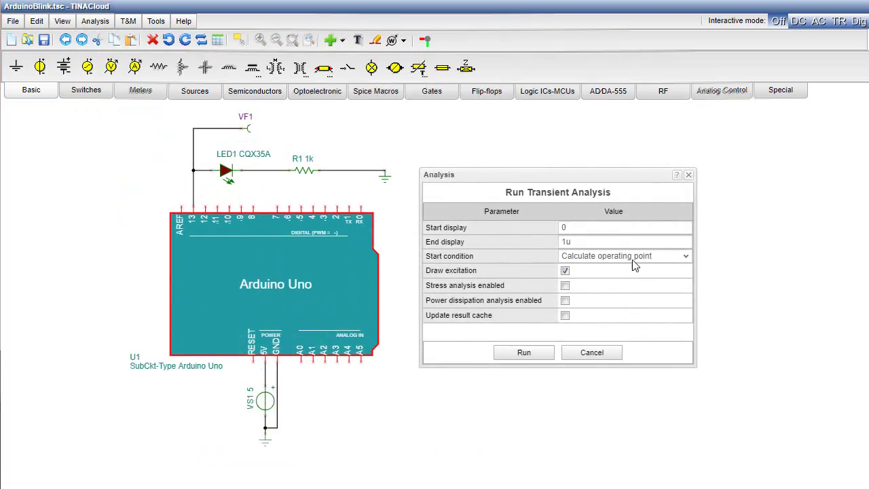
pyautogui.click(602, 242)
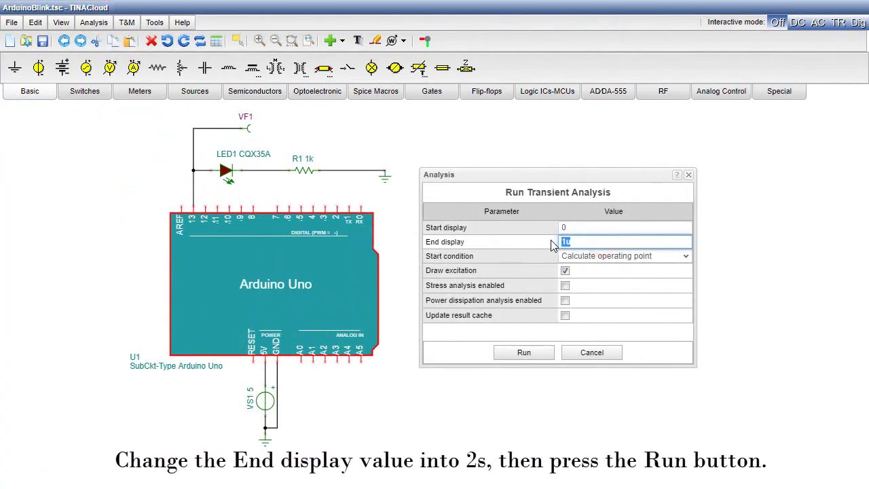
pyautogui.write('2')
pyautogui.click(524, 354)
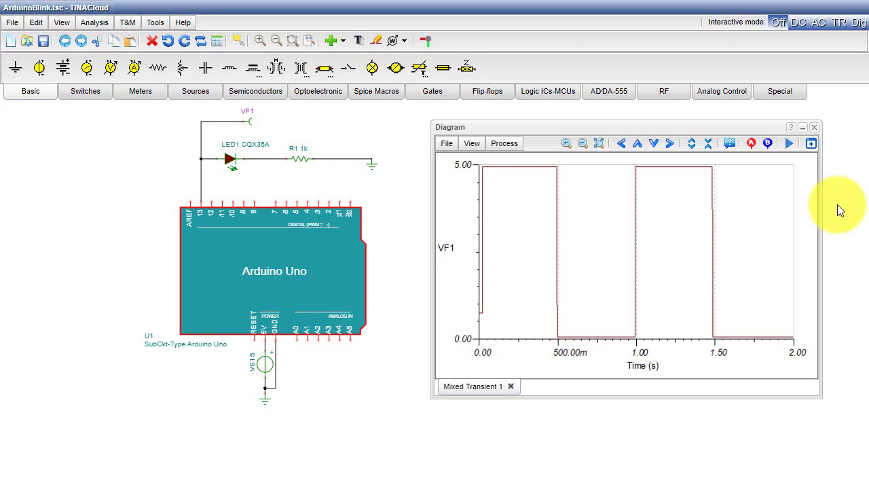
# Change the LED-on delay(500) to delay(1000) in blink.ino and update its comment to 1000ms.
pyautogui.click(814, 127)
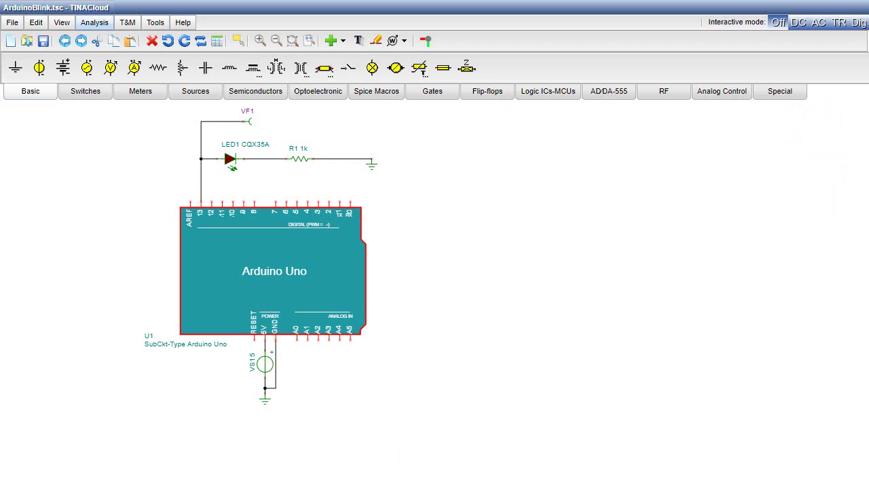
pyautogui.doubleClick(287, 273)
pyautogui.click(693, 248)
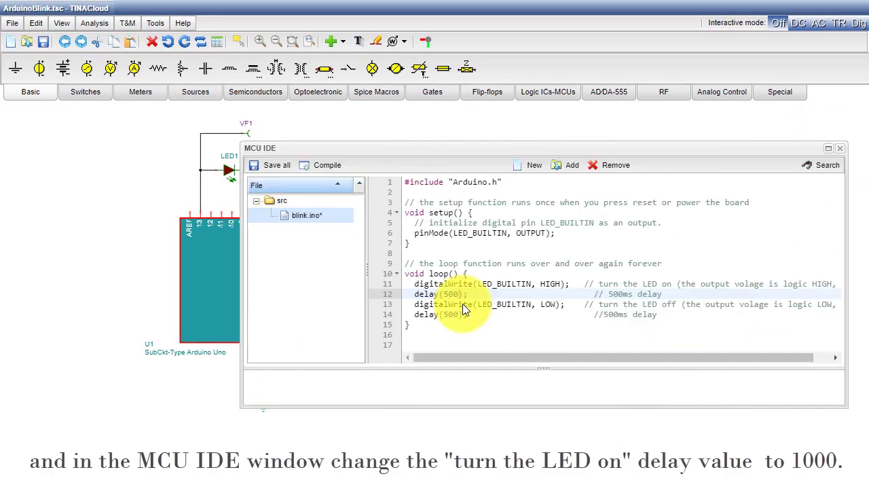
pyautogui.click(446, 294)
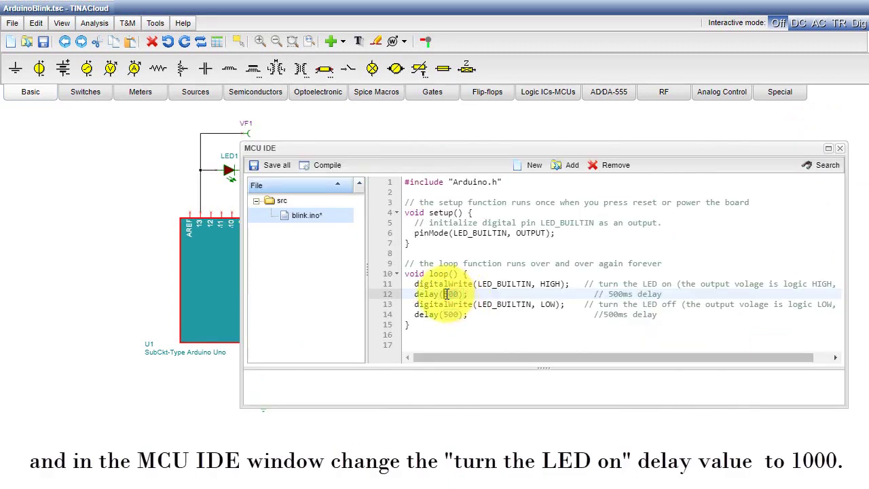
pyautogui.press('BackSpace')
pyautogui.write('10')
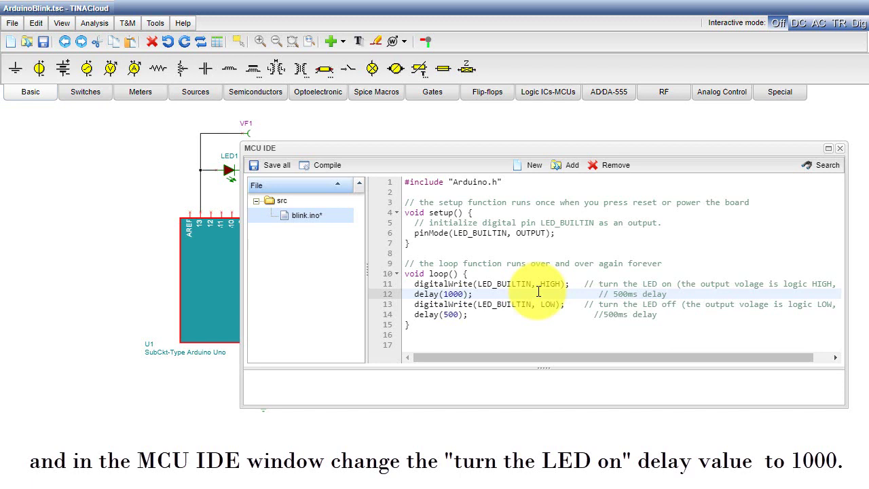
pyautogui.doubleClick(615, 294)
pyautogui.write('1000ms')
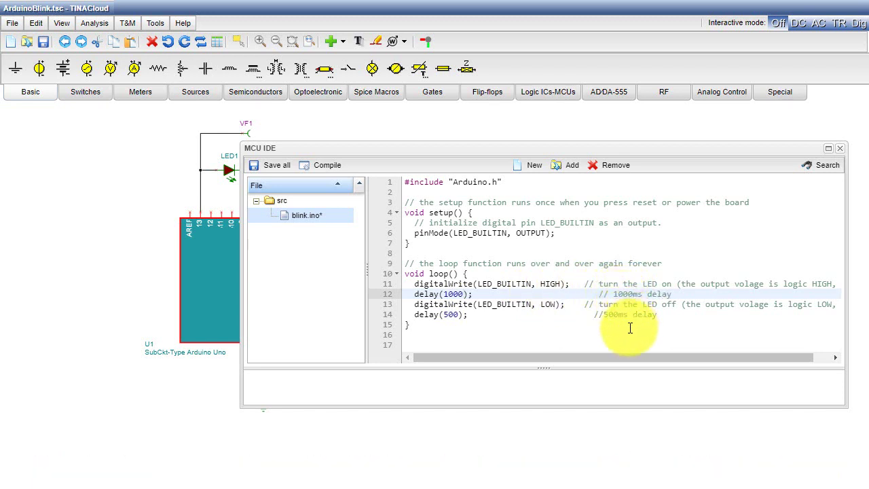
# Recompile the edited sketch, confirming the save, and save all project files.
pyautogui.click(304, 169)
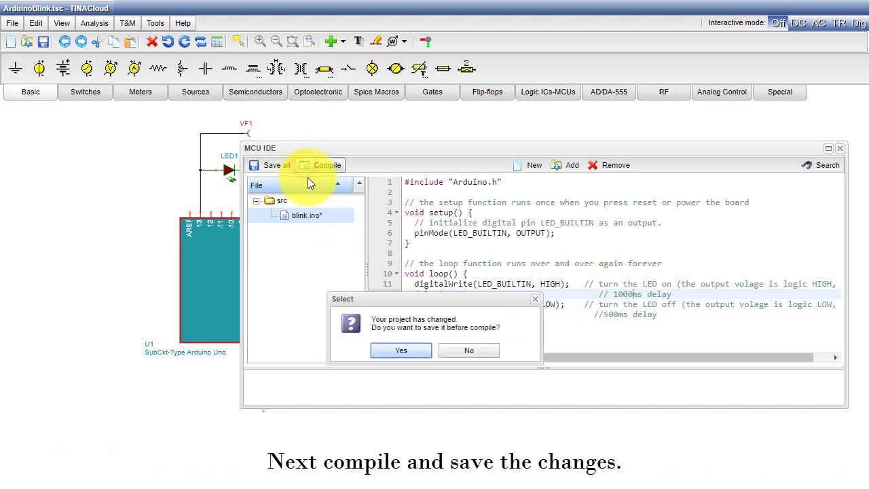
pyautogui.click(388, 357)
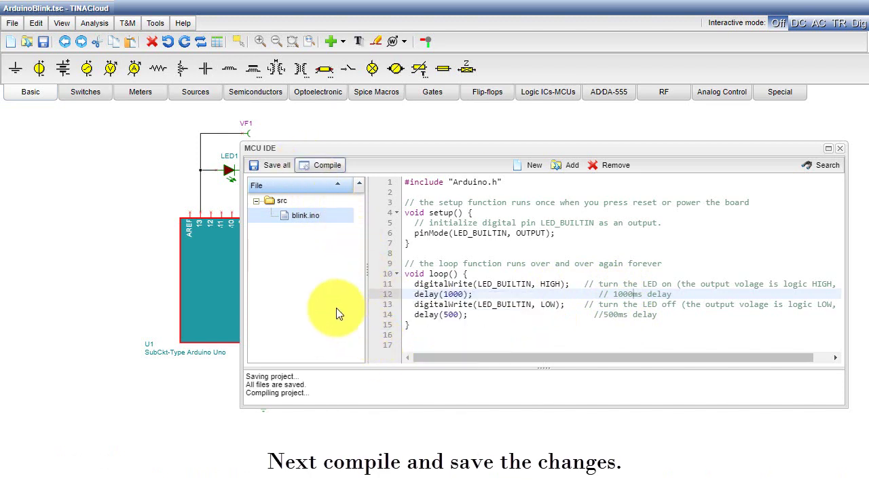
pyautogui.click(258, 166)
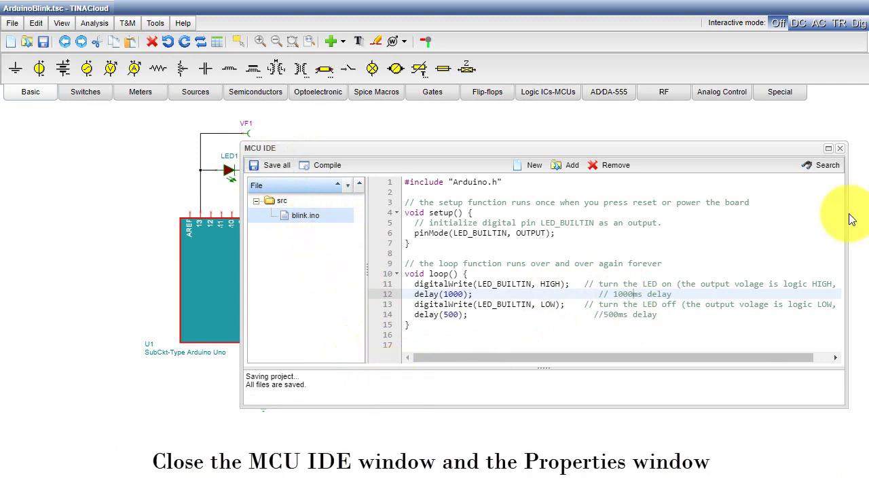
# Close the code editor and Properties, then rerun the 2-second transient analysis.
pyautogui.click(840, 149)
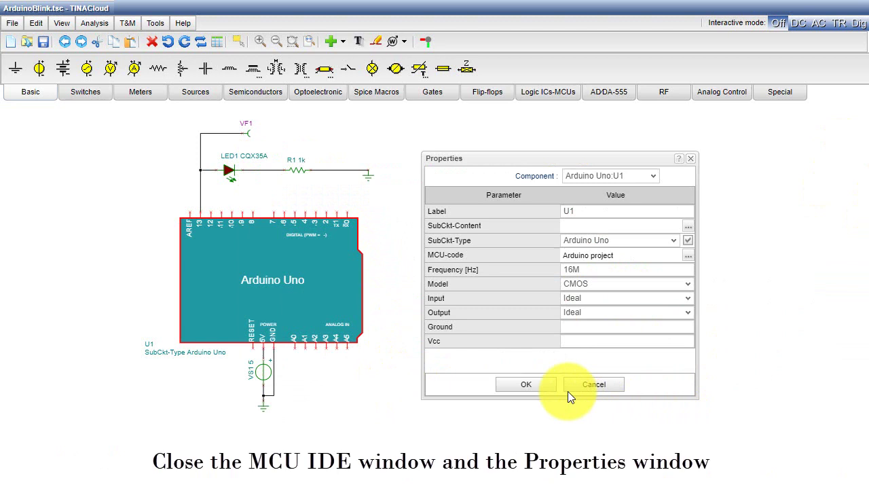
pyautogui.click(548, 385)
pyautogui.click(94, 24)
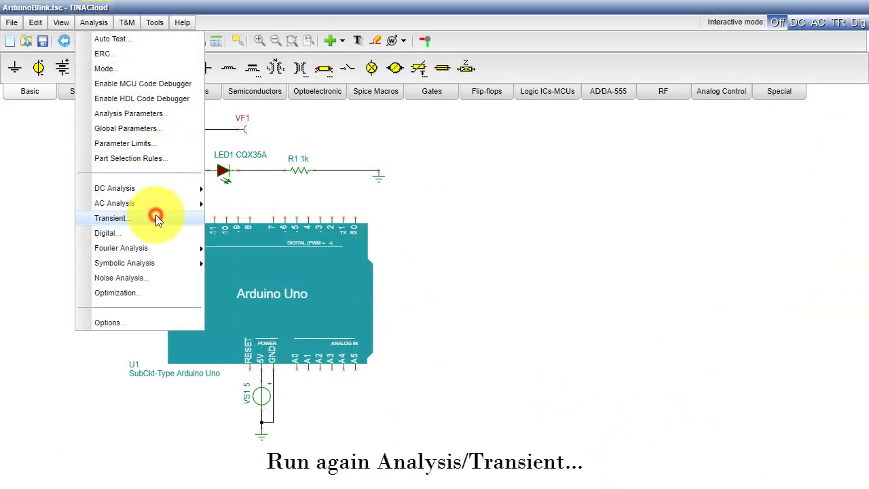
pyautogui.click(156, 217)
pyautogui.click(530, 353)
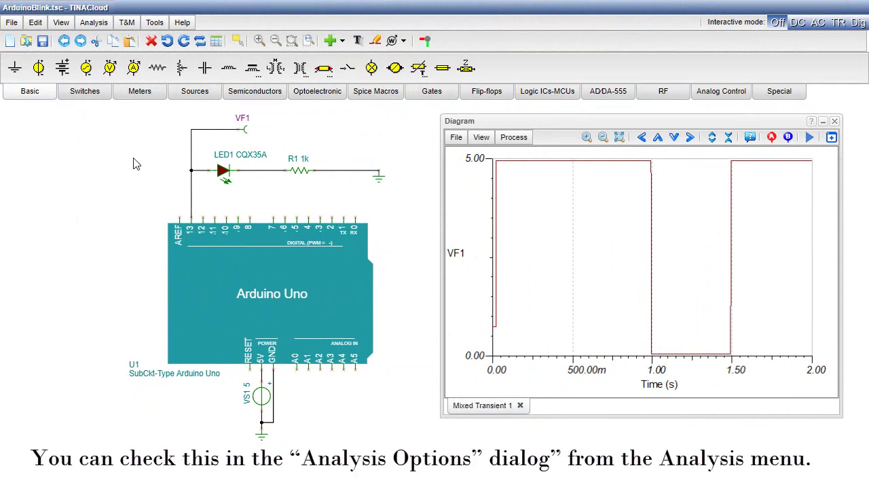
# Change the Simulation time unit from 1m to 1 in Analysis Options, then close the diagram.
pyautogui.click(90, 23)
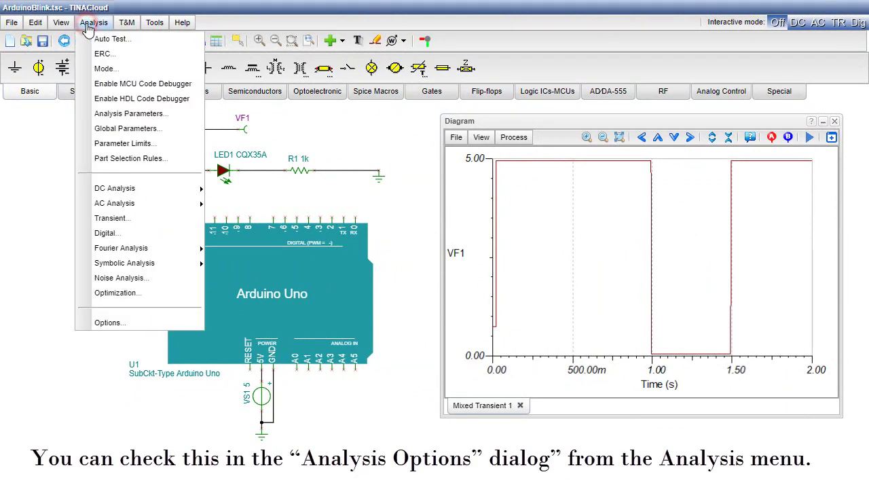
pyautogui.click(166, 322)
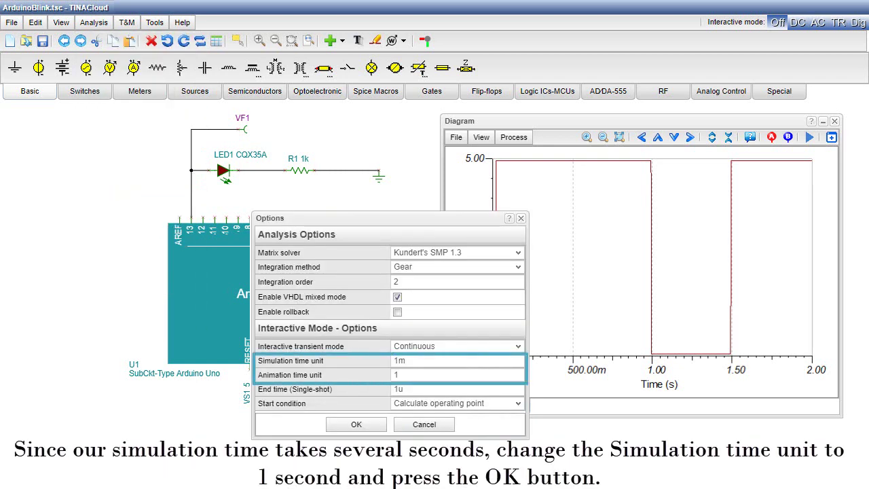
pyautogui.click(408, 365)
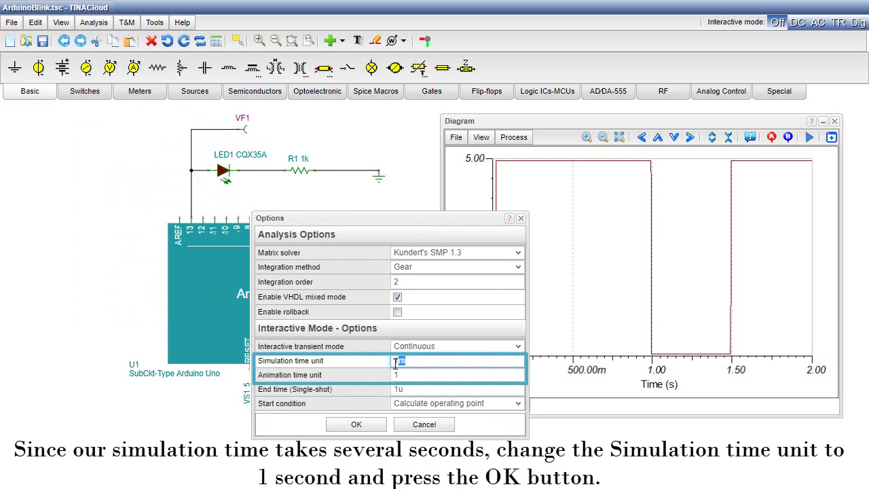
pyautogui.write('1')
pyautogui.press('Return')
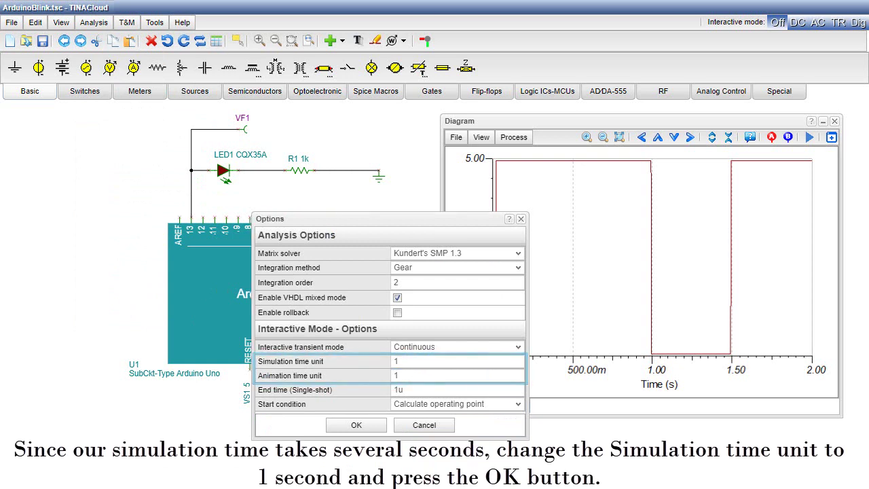
pyautogui.click(357, 425)
pyautogui.click(835, 121)
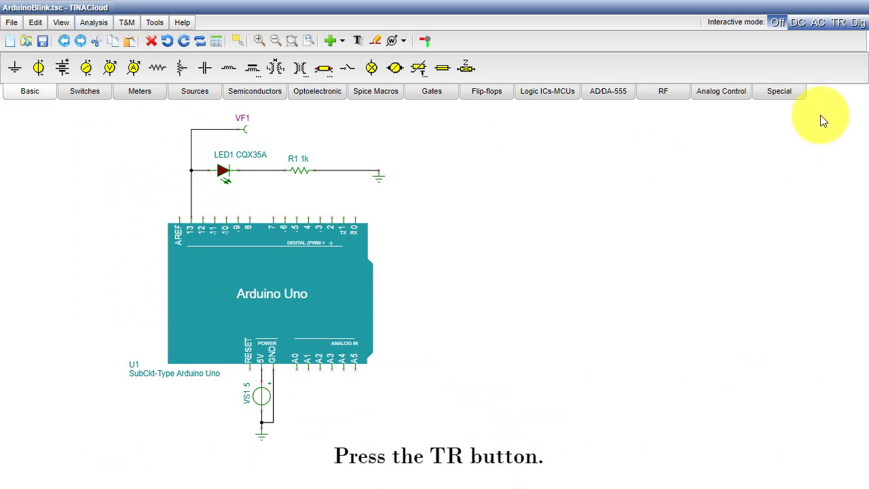
# Run and stop the live TR simulation, then open ArduinoBlink.tsc from the Examples Arduino Uno folder.
pyautogui.click(838, 23)
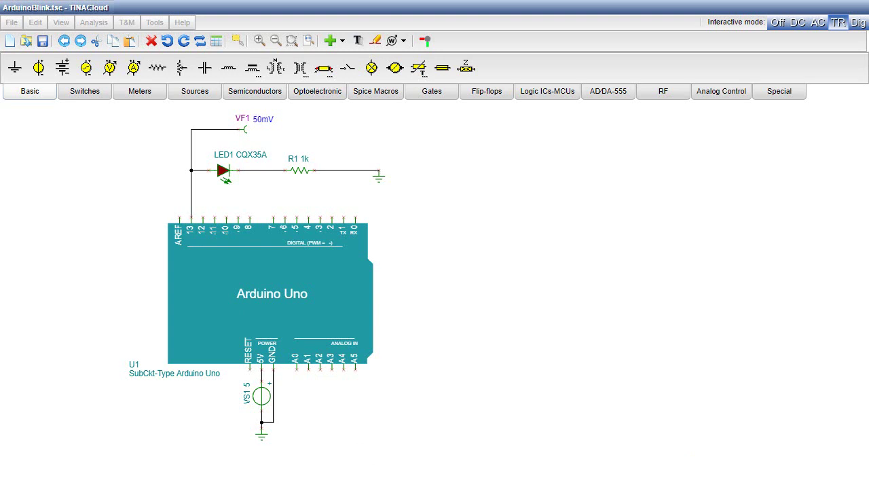
pyautogui.click(778, 24)
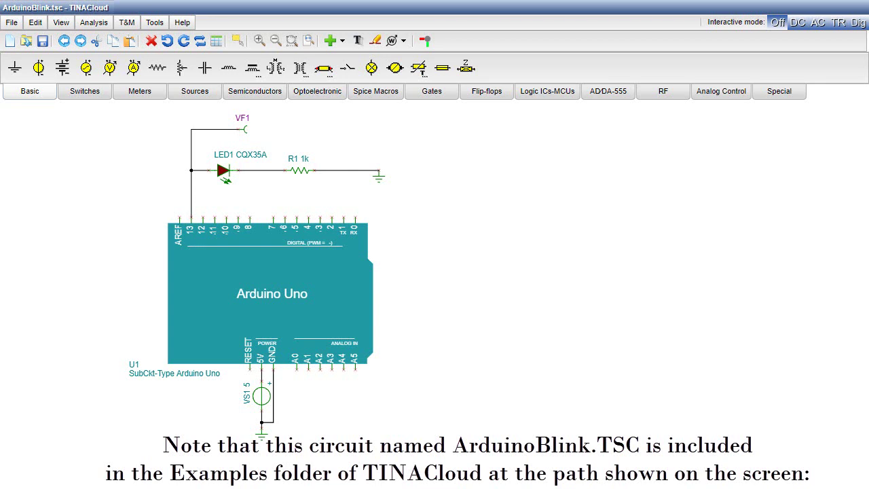
pyautogui.click(11, 24)
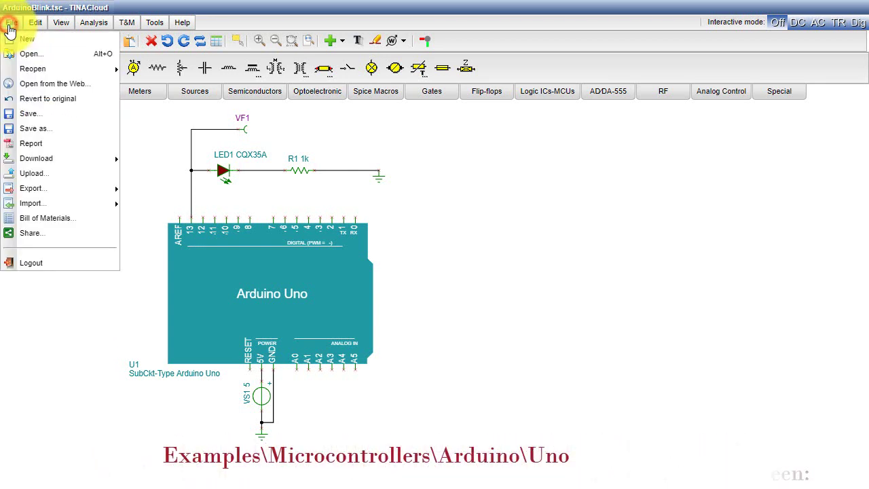
pyautogui.click(31, 55)
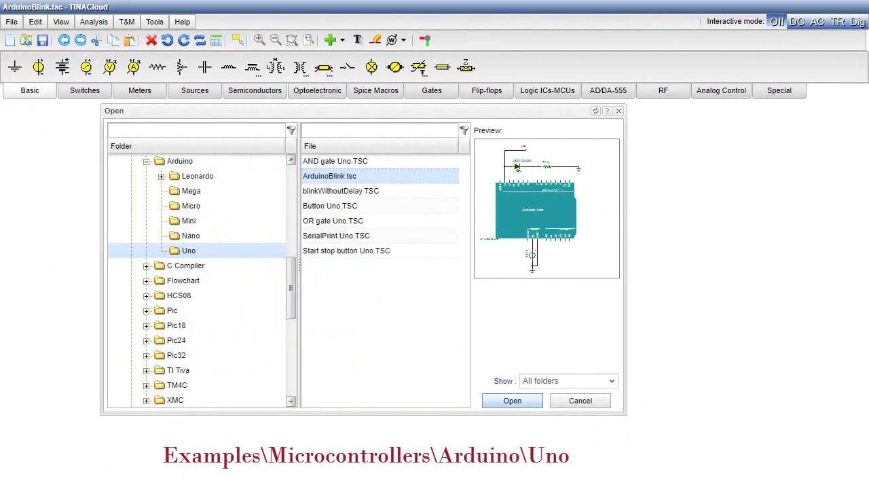
pyautogui.click(513, 401)
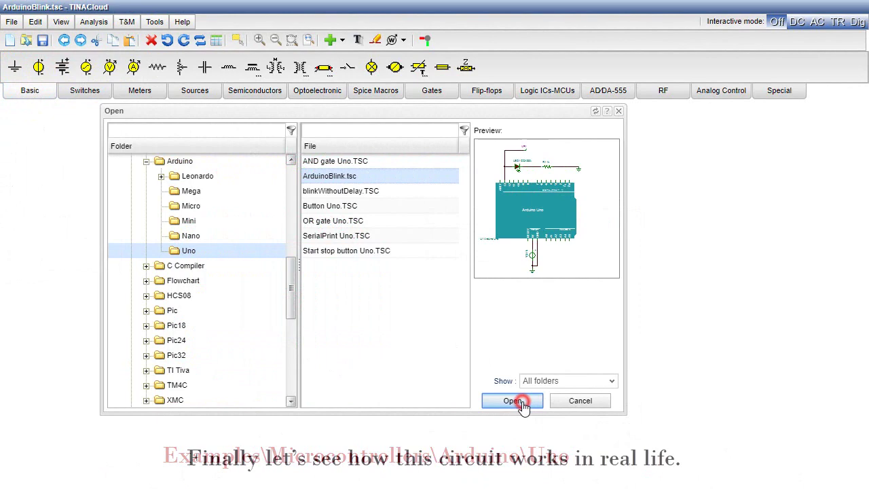